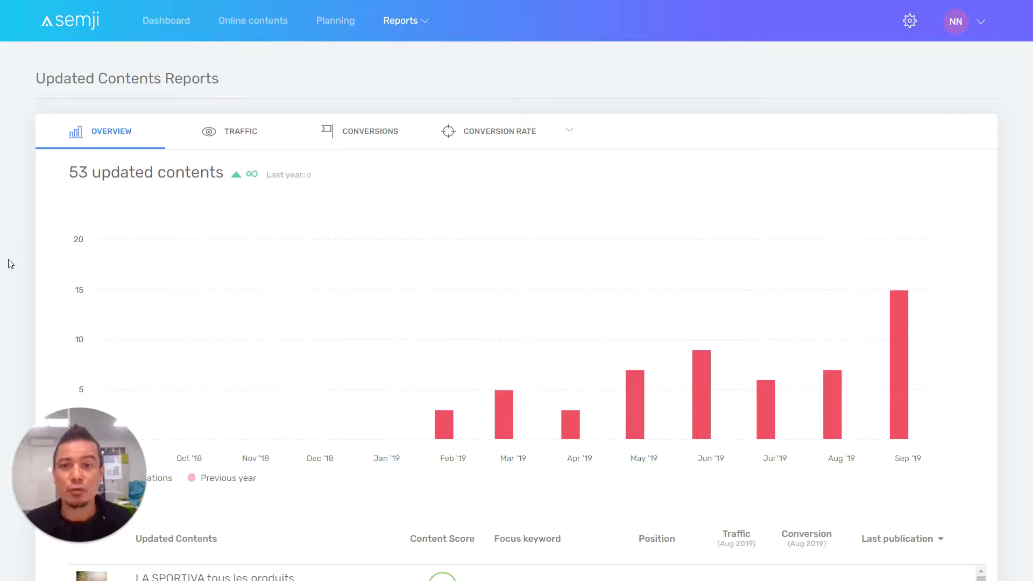
Review the updated contents overview, highlighting the content total and checking the monthly publications chart.
click(408, 25)
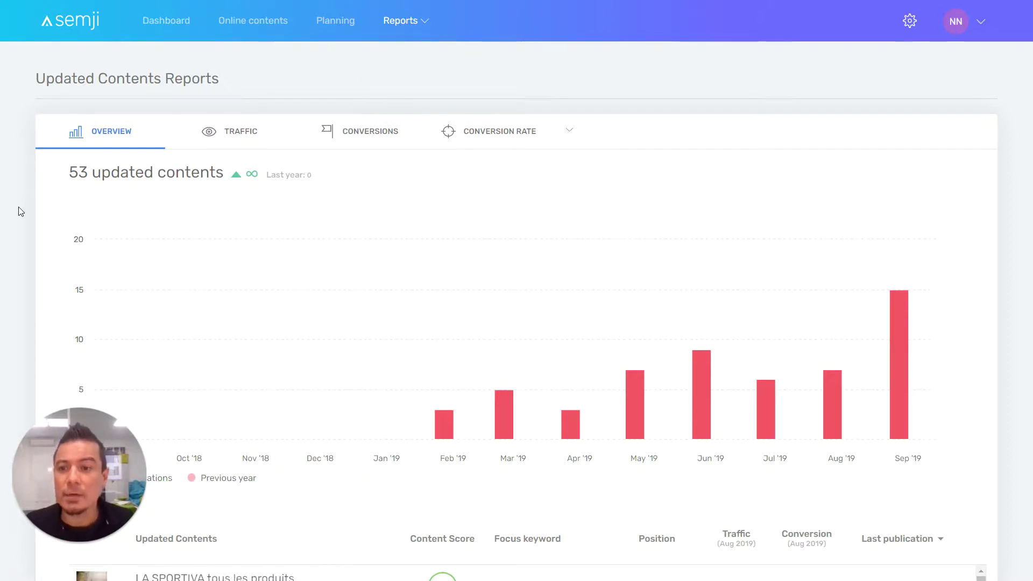
scroll(20, 240, down, 1)
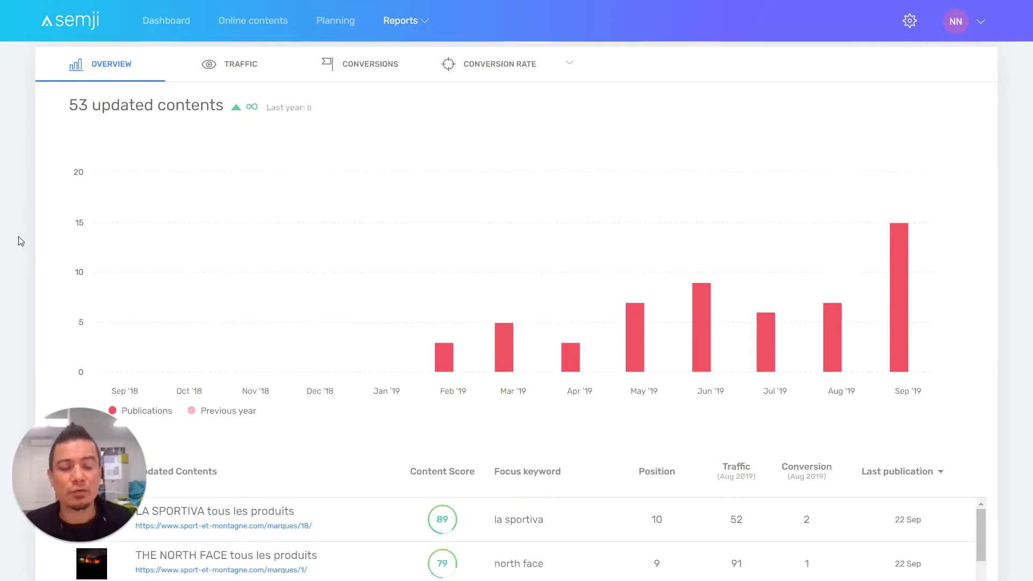
scroll(20, 240, up, 1)
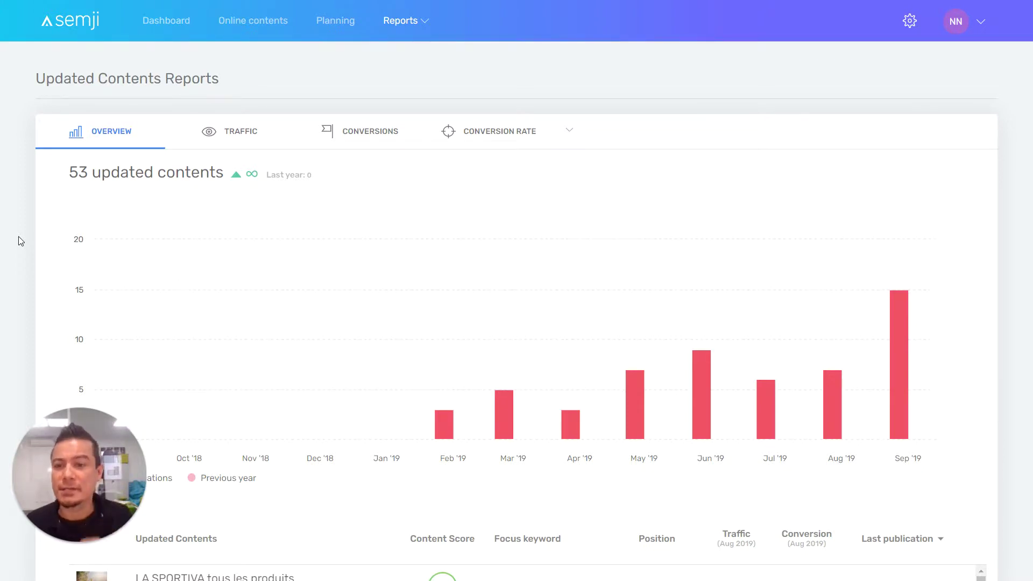
drag(70, 177, 226, 182)
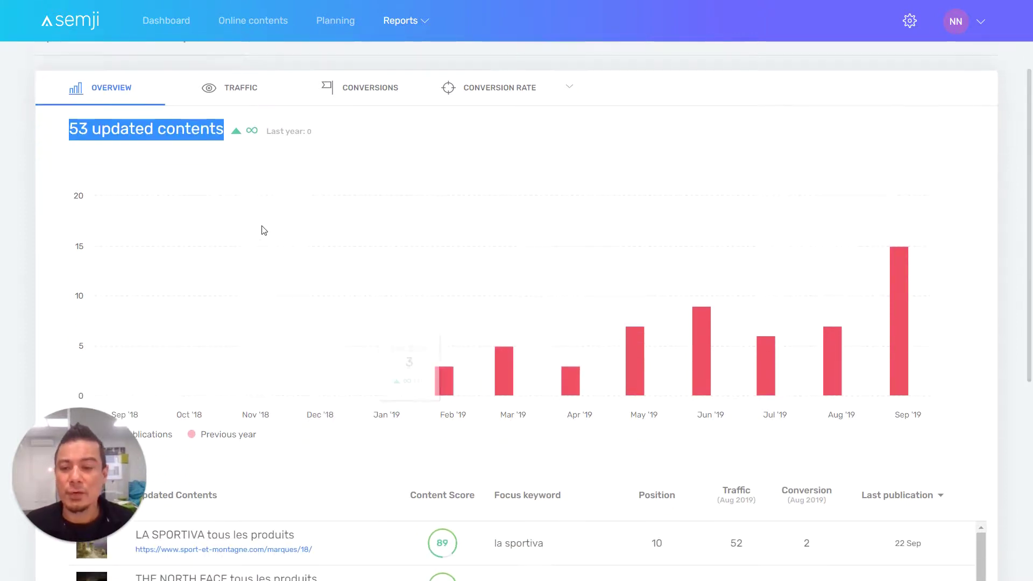
scroll(260, 230, down, 1)
click(31, 291)
scroll(30, 291, down, 1)
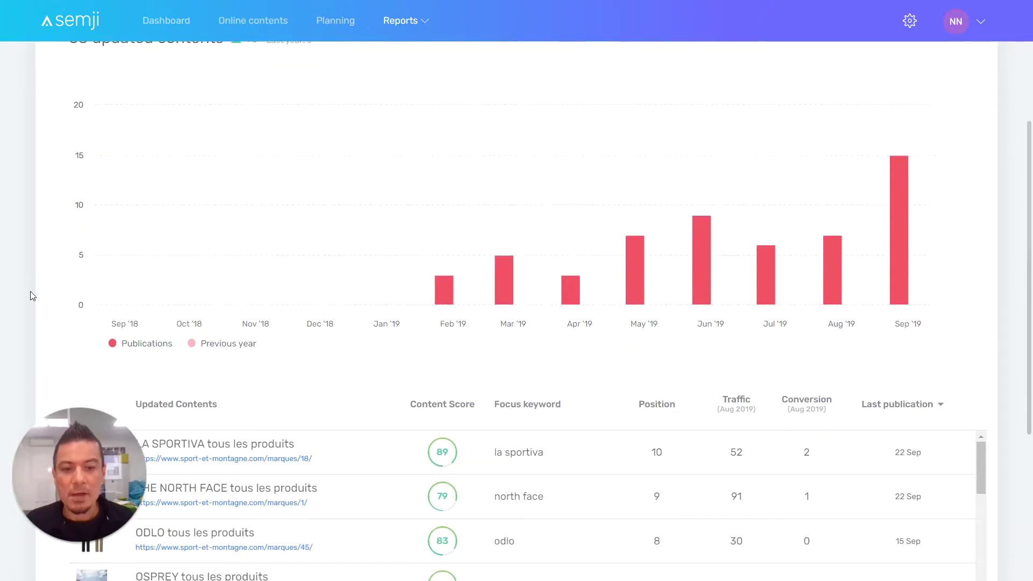
Sort the overview's updated contents by traffic in descending order and look through the best-performing pages.
click(745, 409)
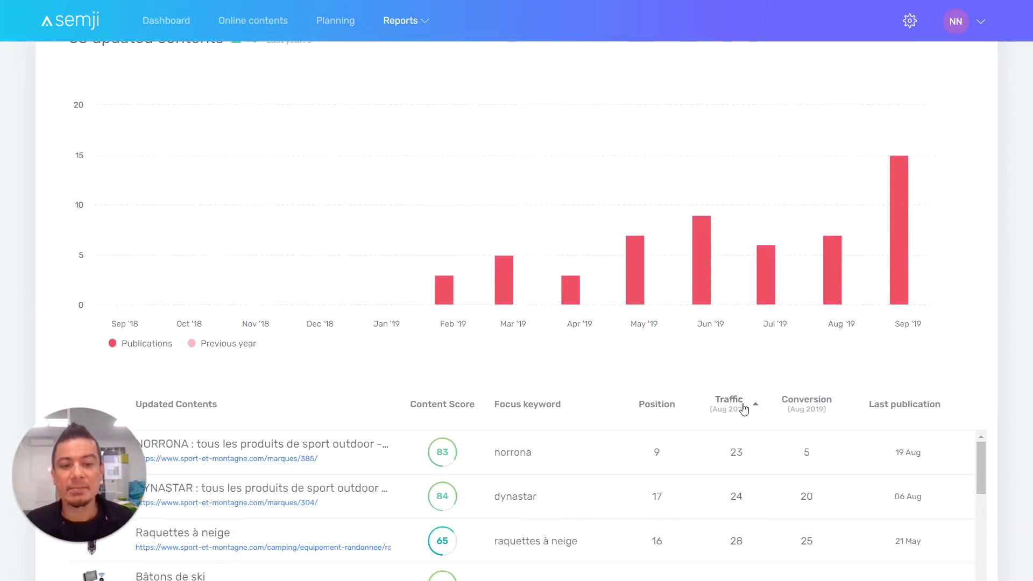
click(743, 407)
scroll(59, 301, down, 4)
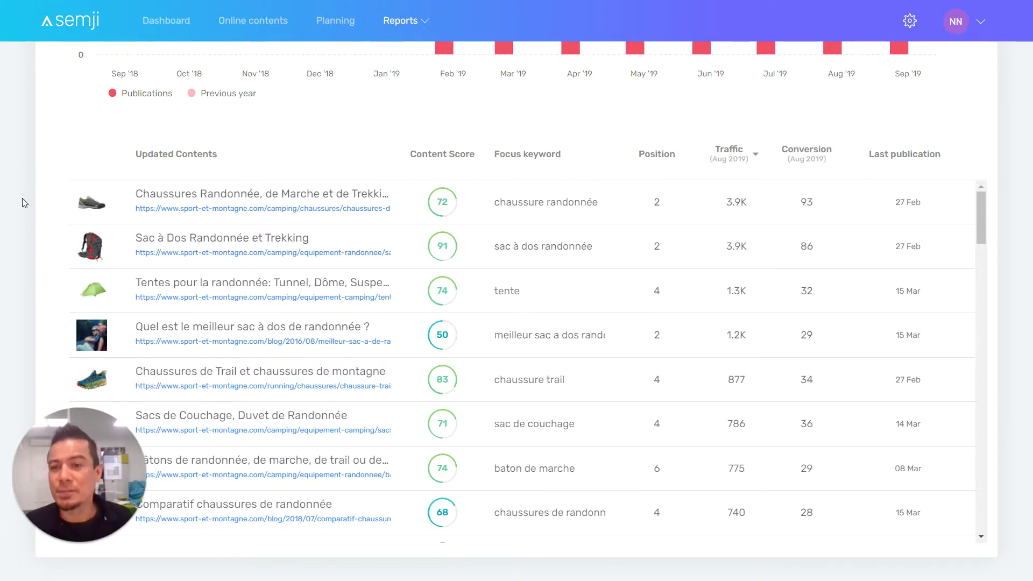
scroll(22, 202, up, 3)
scroll(23, 202, up, 3)
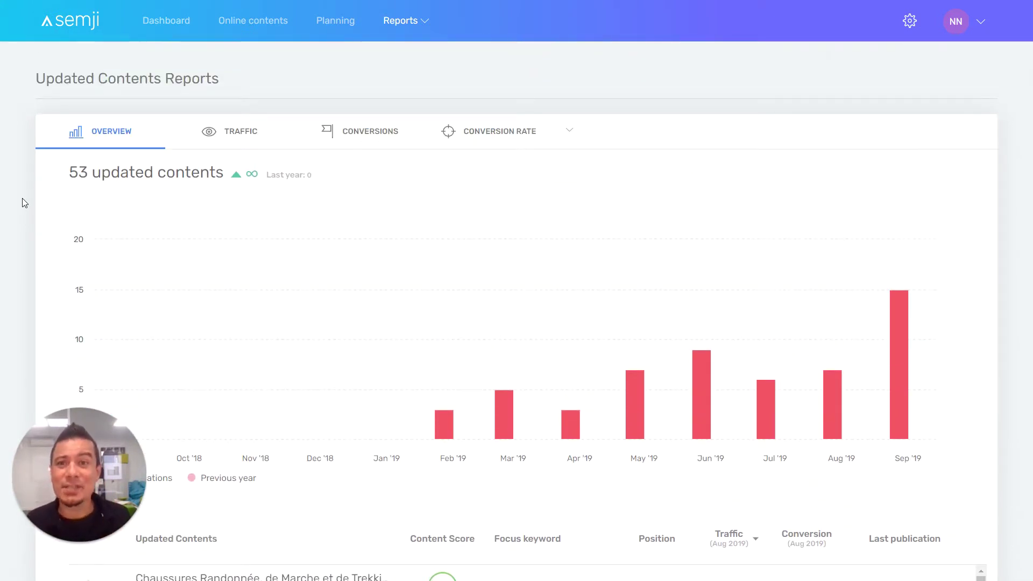
Show the Traffic report for updated contents and highlight its content count and year-over-year growth percentage.
click(244, 137)
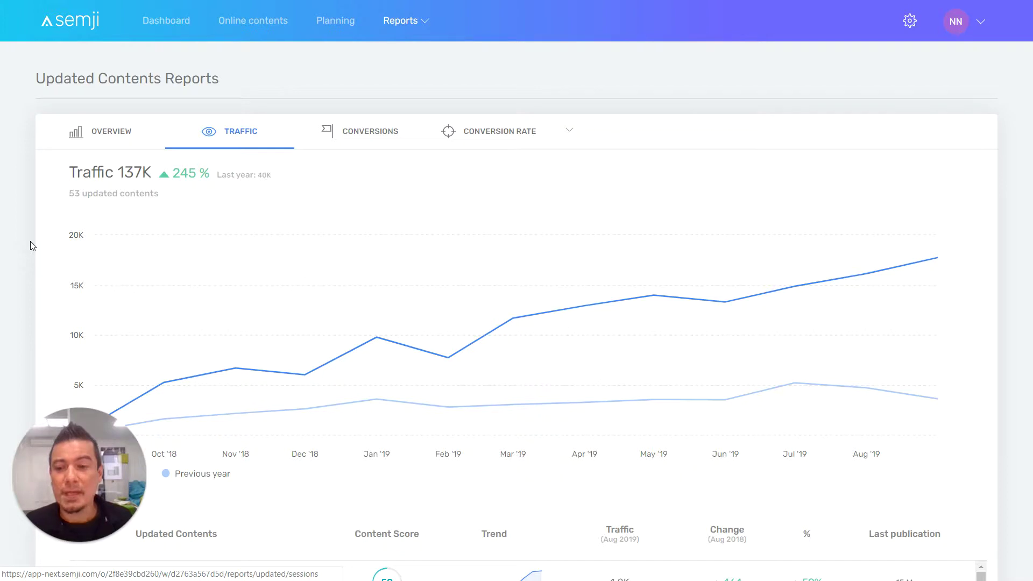
scroll(30, 242, down, 1)
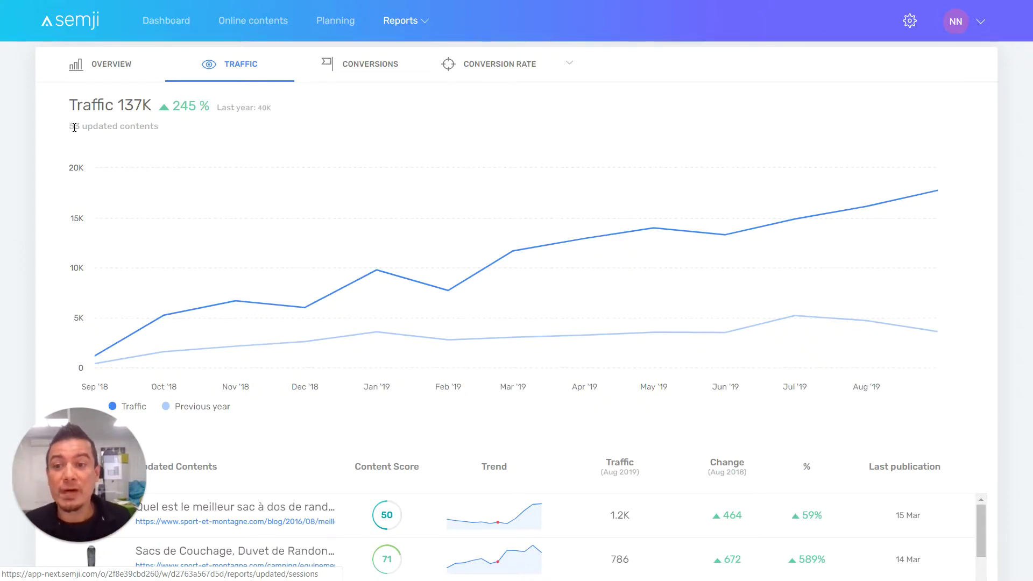
drag(69, 127, 160, 131)
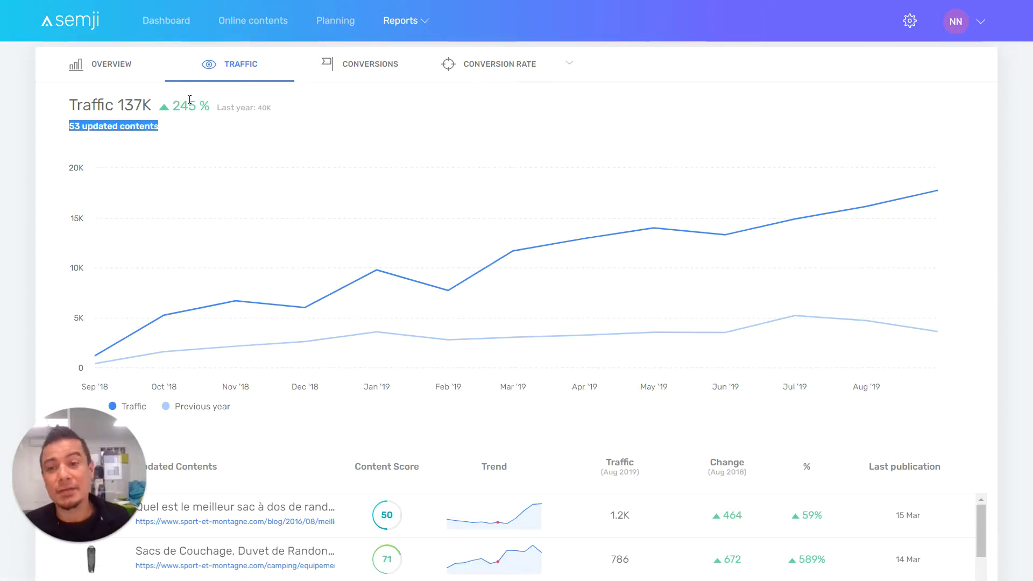
drag(173, 106, 209, 106)
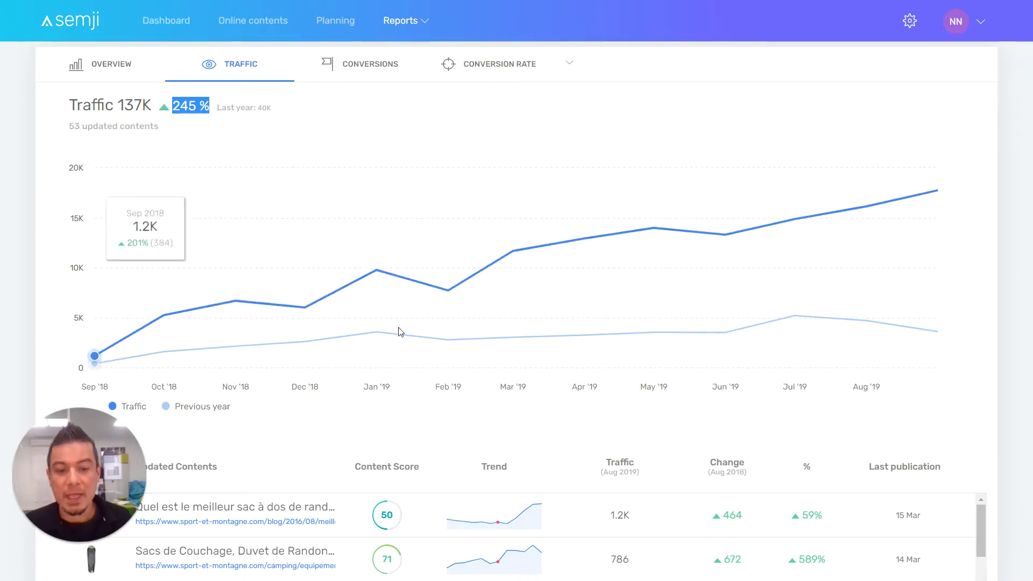
Sort the Traffic report's contents by change since Aug 2018 in descending order and examine their trend curves.
click(725, 466)
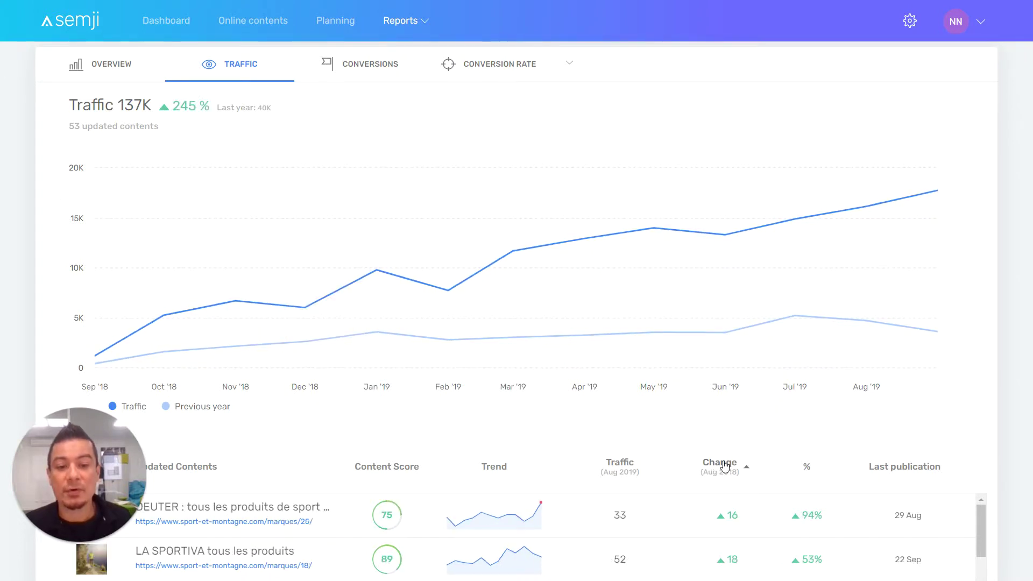
click(724, 466)
scroll(63, 312, down, 3)
scroll(24, 330, down, 3)
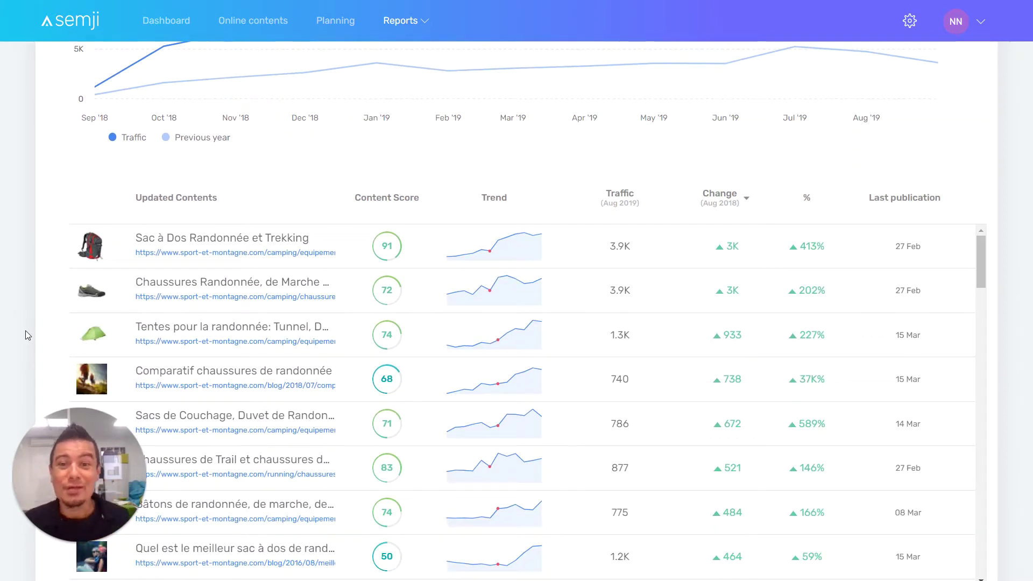
mouse_move(476, 259)
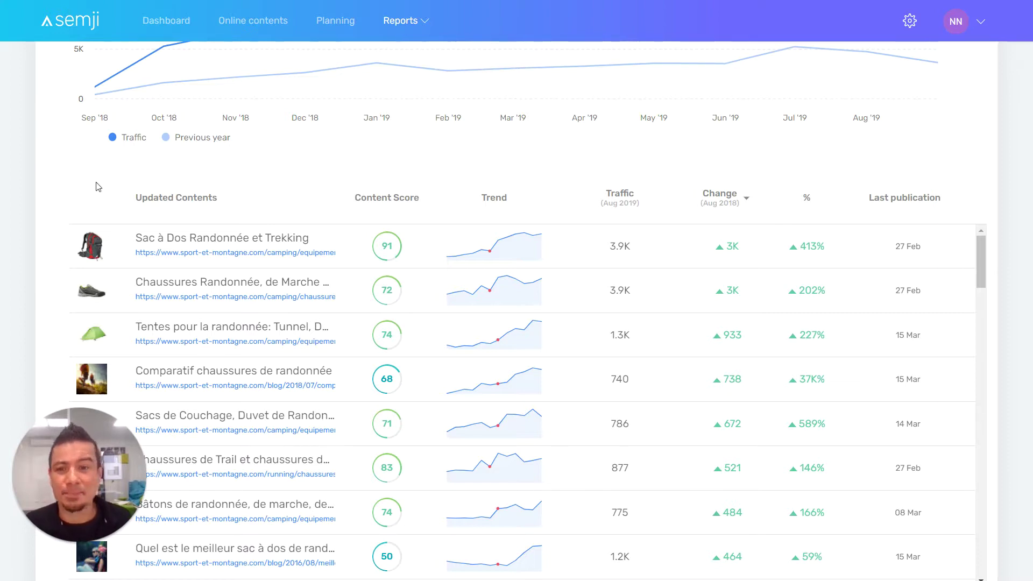
Show the Conversions report for updated contents and look over its chart and content list.
scroll(58, 205, up, 6)
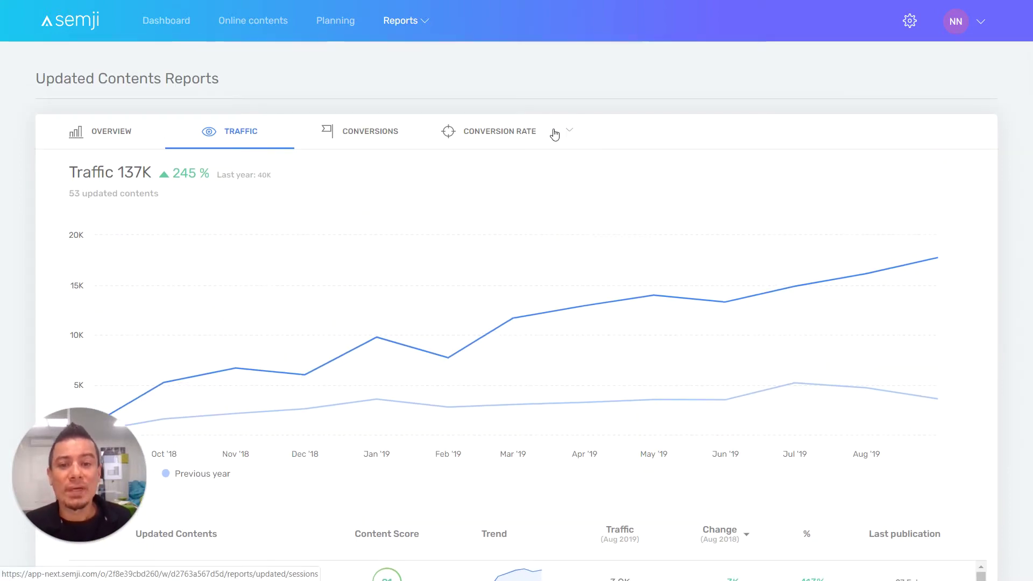
click(395, 145)
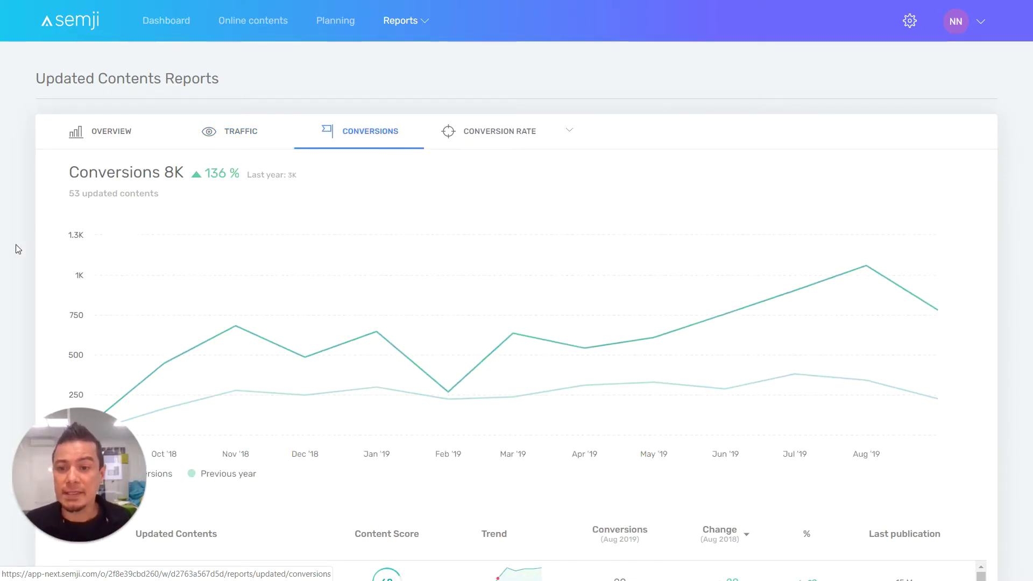
scroll(18, 253, down, 3)
scroll(18, 257, up, 3)
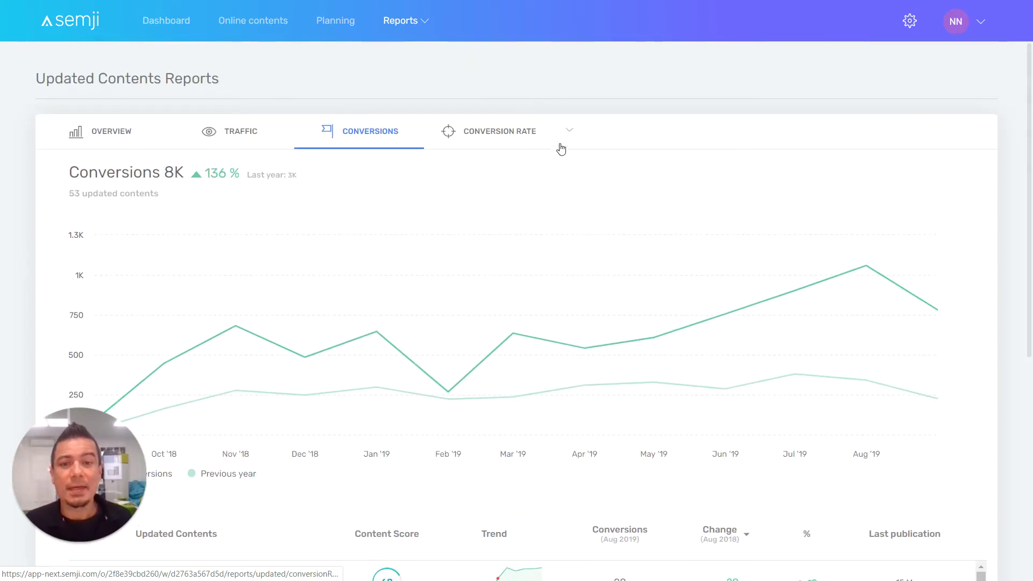
Show the e-commerce Revenues report and highlight its content count and year-over-year growth percentage.
click(573, 135)
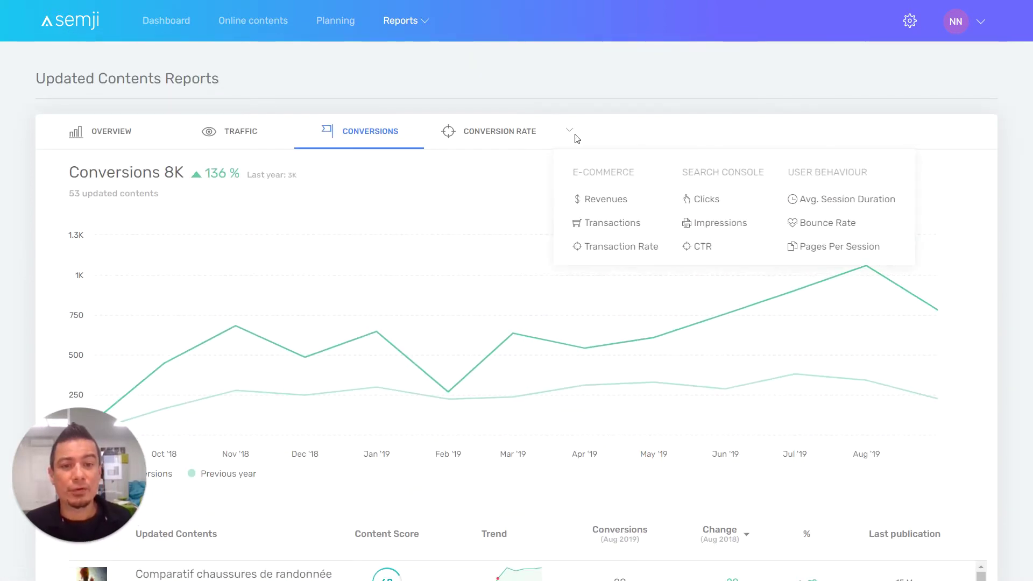
click(603, 211)
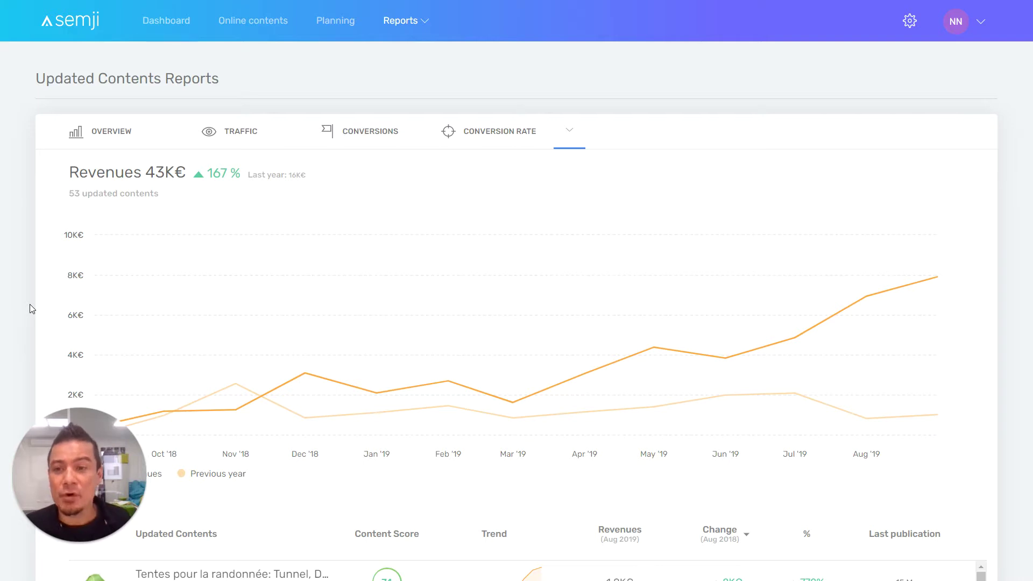
double_click(75, 193)
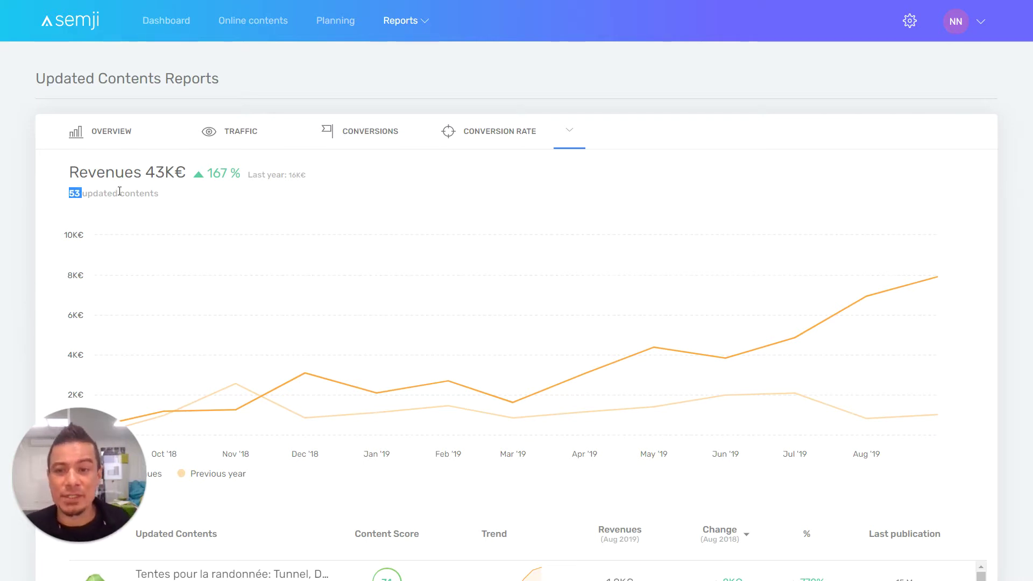
click(207, 171)
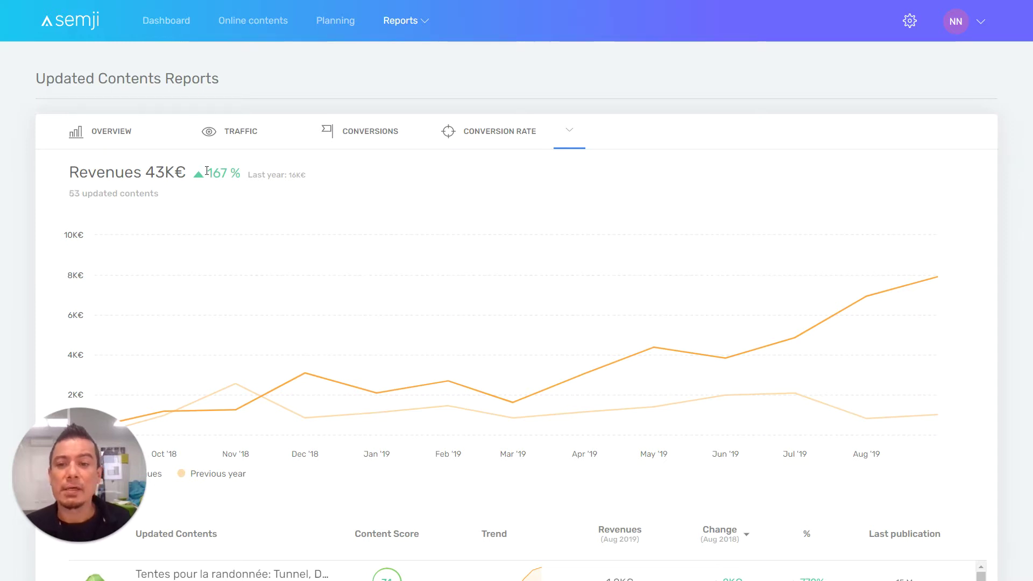
drag(207, 171, 236, 176)
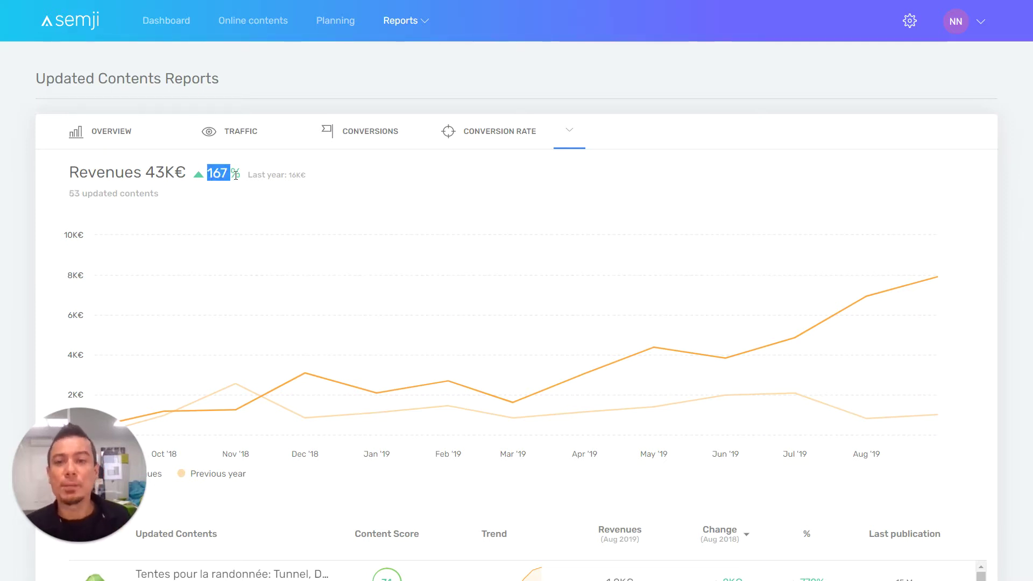
Examine the "Tentes pour la randonnée" row in the revenues list, highlighting its content score, revenue change and percentage.
scroll(38, 296, down, 1)
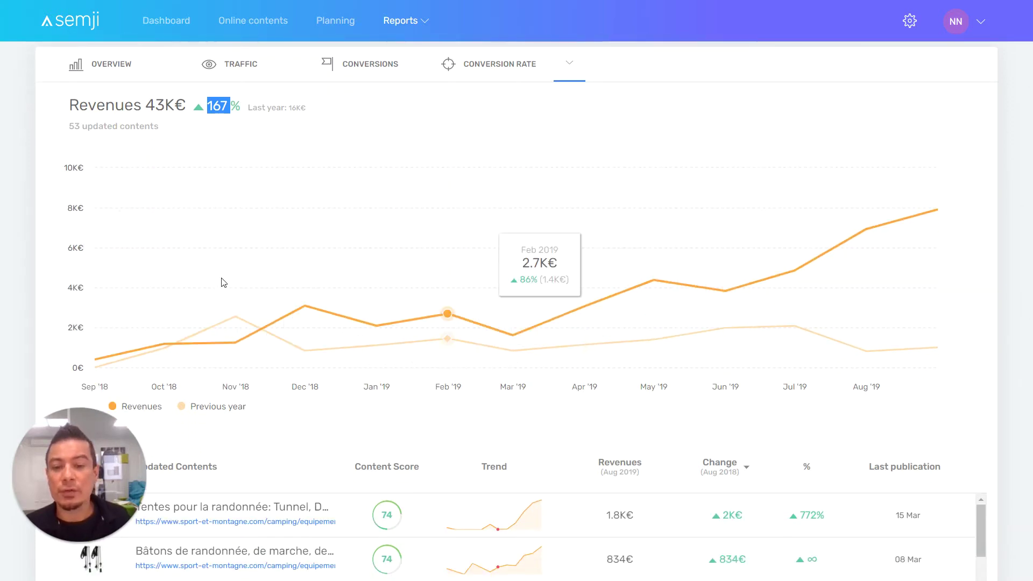
scroll(30, 288, down, 5)
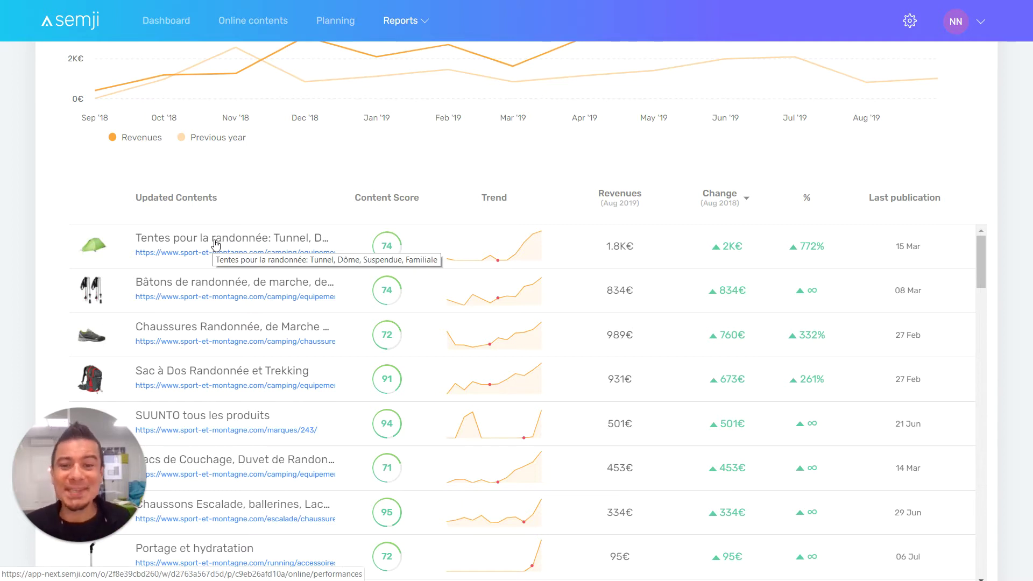
drag(383, 252, 400, 257)
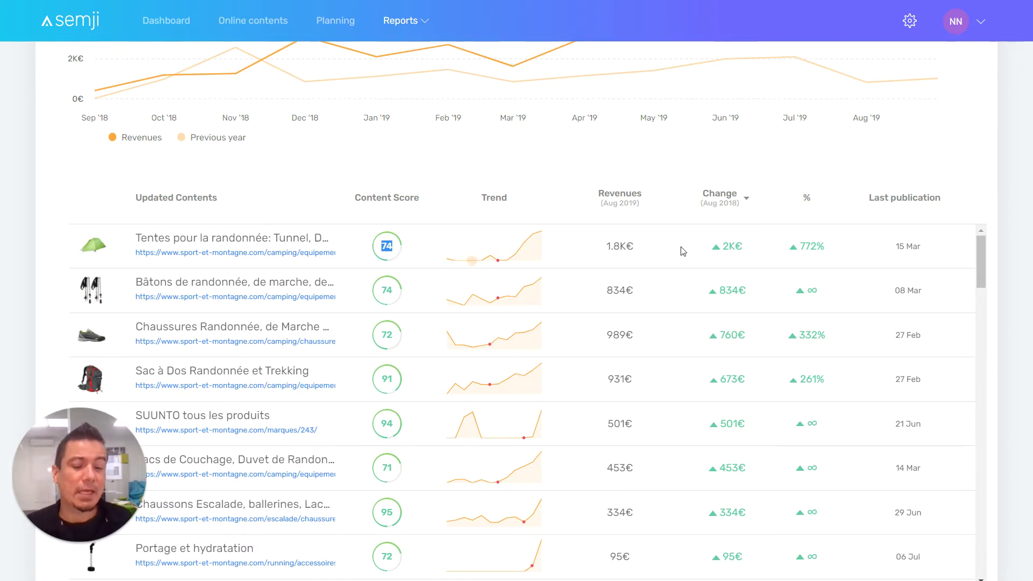
drag(724, 247, 739, 248)
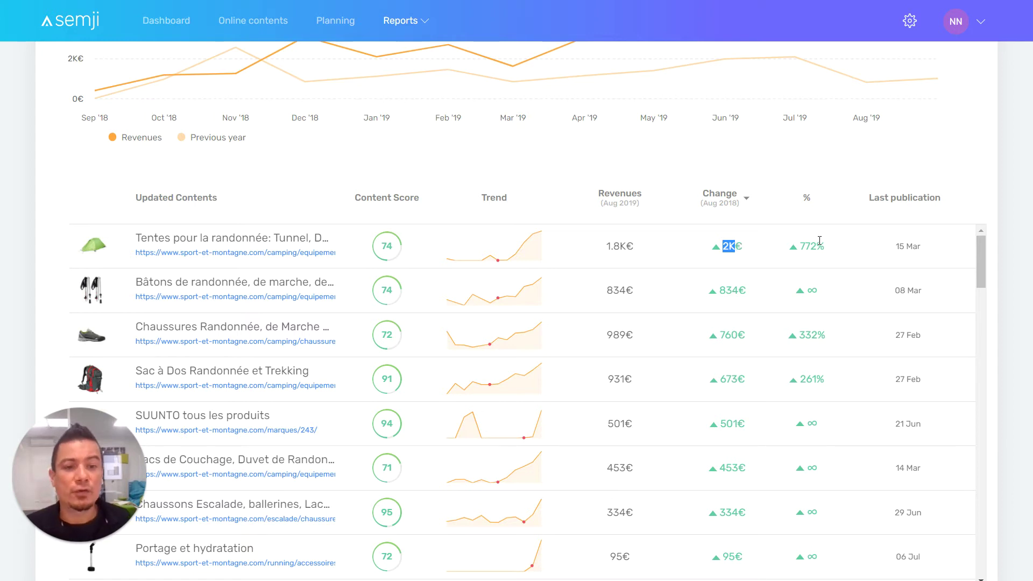
drag(800, 247, 820, 244)
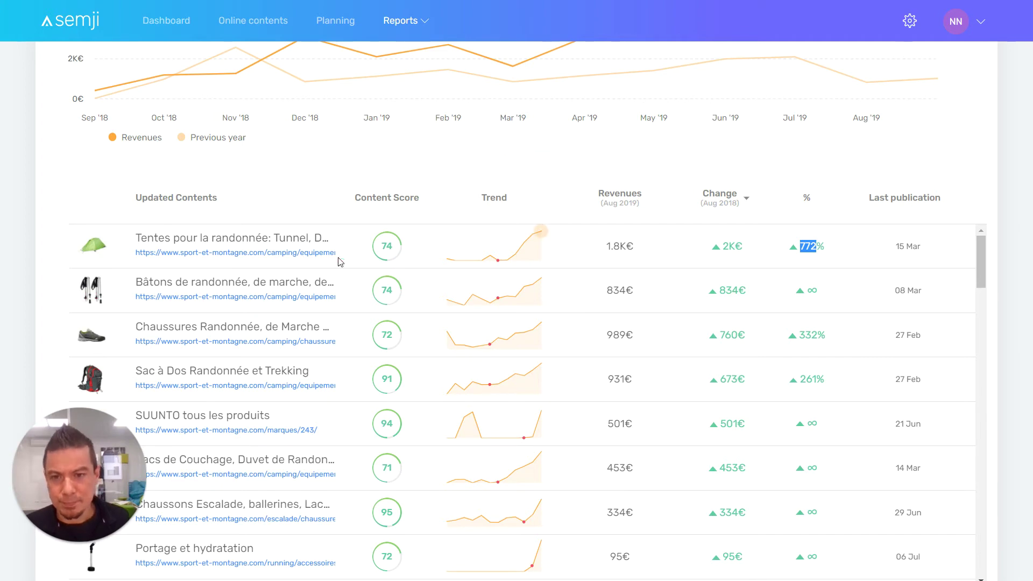
Open the "Tentes pour la randonnée" content from the revenues list and skim its online article.
click(259, 245)
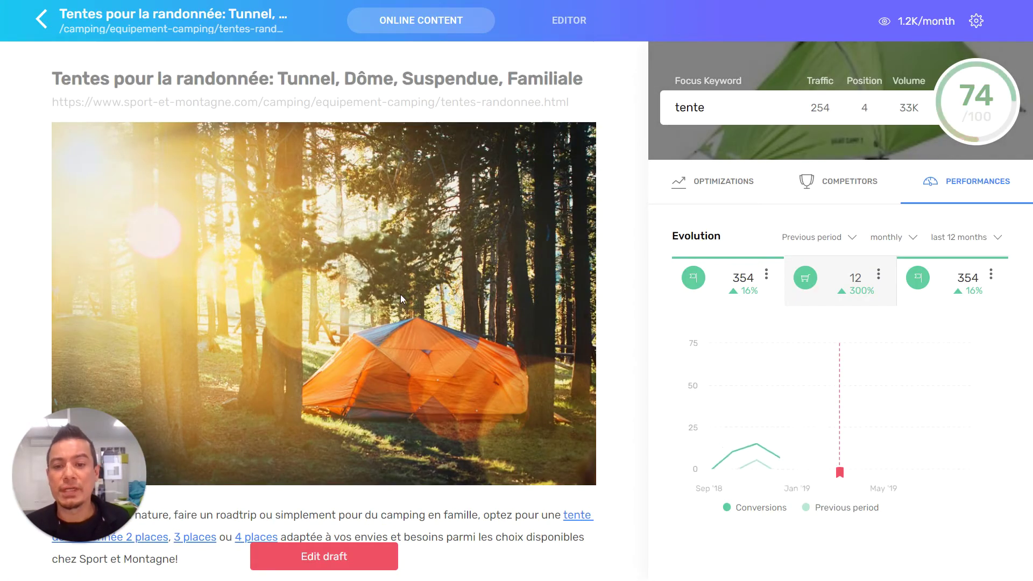
scroll(523, 481, down, 1)
scroll(523, 480, down, 4)
scroll(522, 479, up, 4)
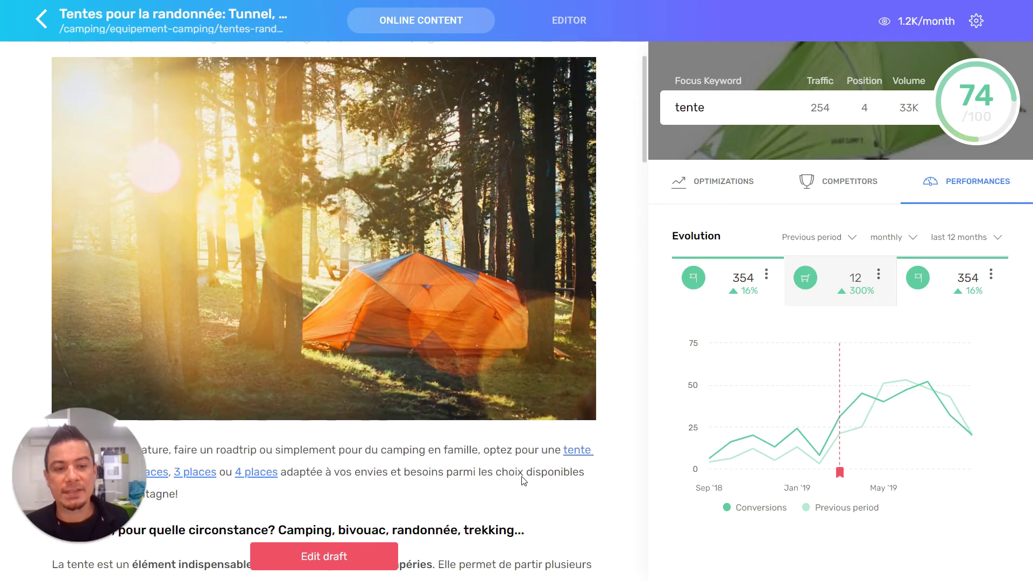
Set the first metric of the page's performance Evolution chart to Revenues.
click(756, 284)
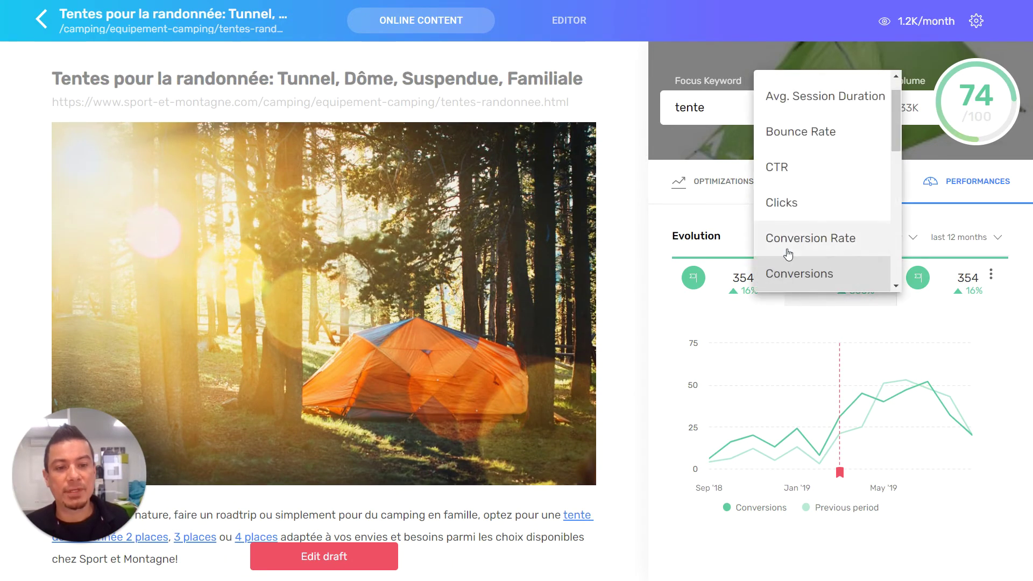
scroll(786, 253, down, 5)
scroll(787, 253, down, 3)
scroll(787, 224, up, 2)
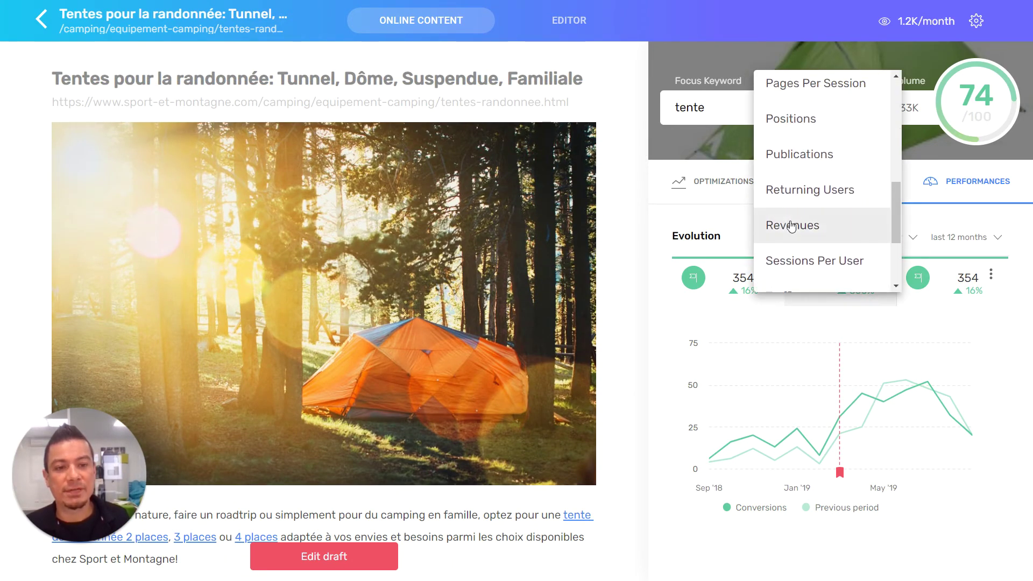
click(789, 224)
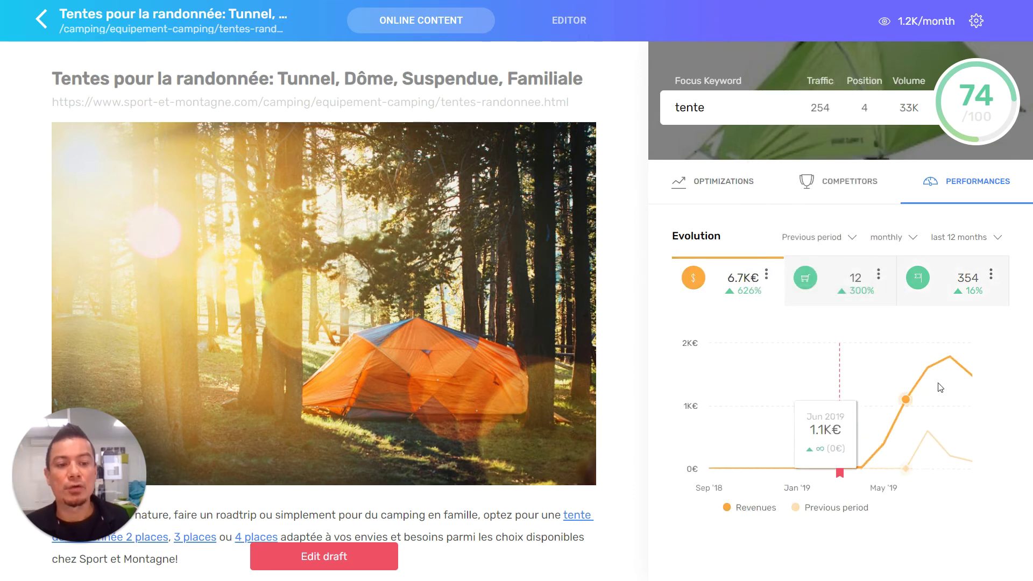